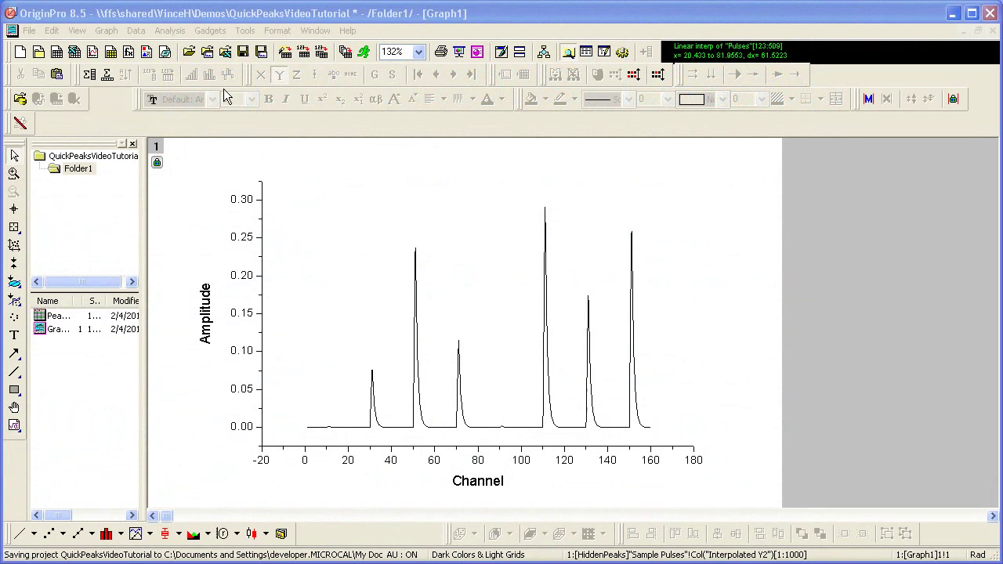
- Open the Gadgets menu to list the data-exploration gadgets for the pulse graph
{"action": "left_click", "coordinate": [210, 30]}
- Add a Quick Peaks region with default ROI settings, finding peaks at 31.08, 50.98 and 71.03
{"action": "left_click", "coordinate": [221, 67]}
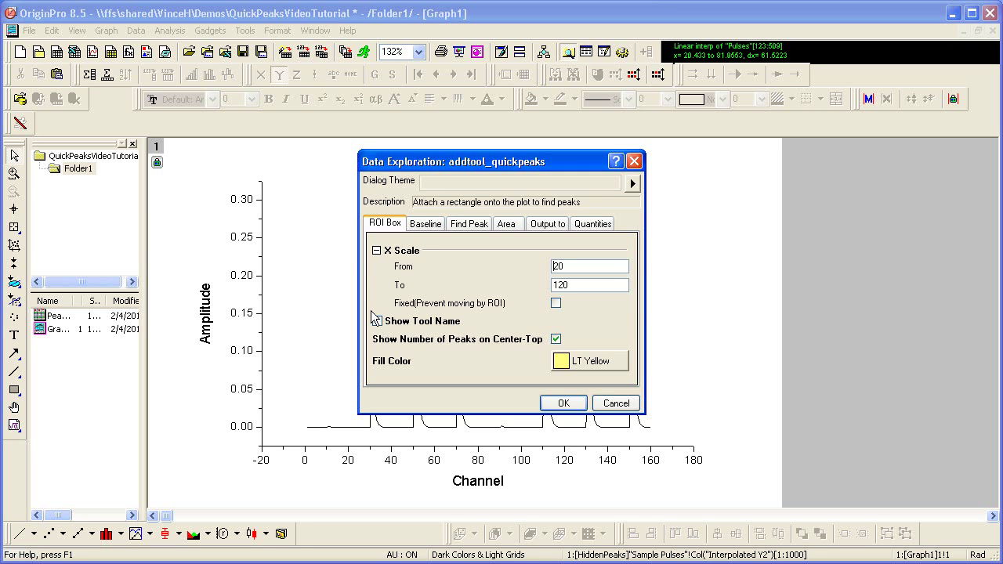
{"action": "left_click", "coordinate": [566, 408]}
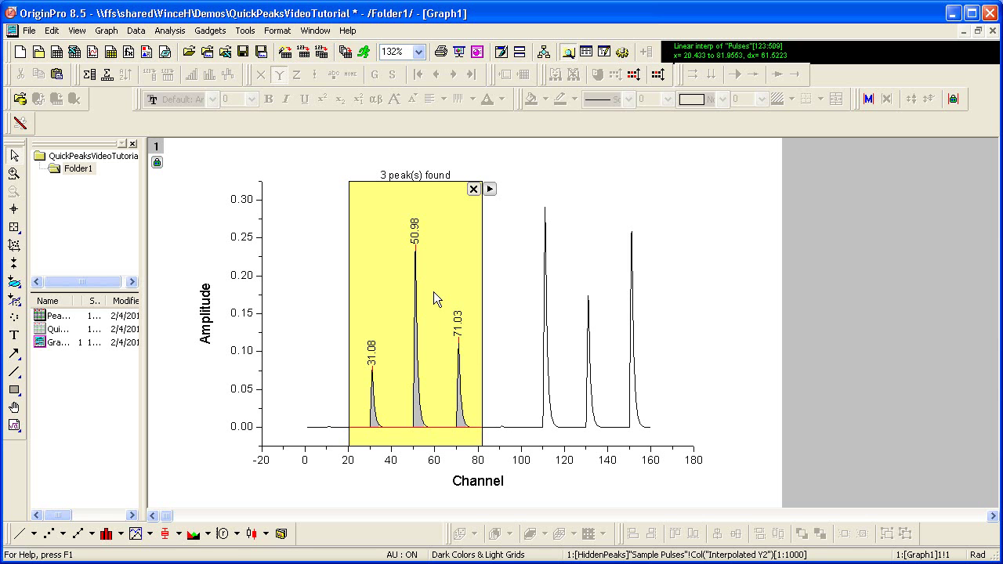
- Move the peak region right and trim it to about 138.5–164.6 around the 151.09 peak
{"action": "left_click_drag", "start_coordinate": [433, 292], "coordinate": [646, 298]}
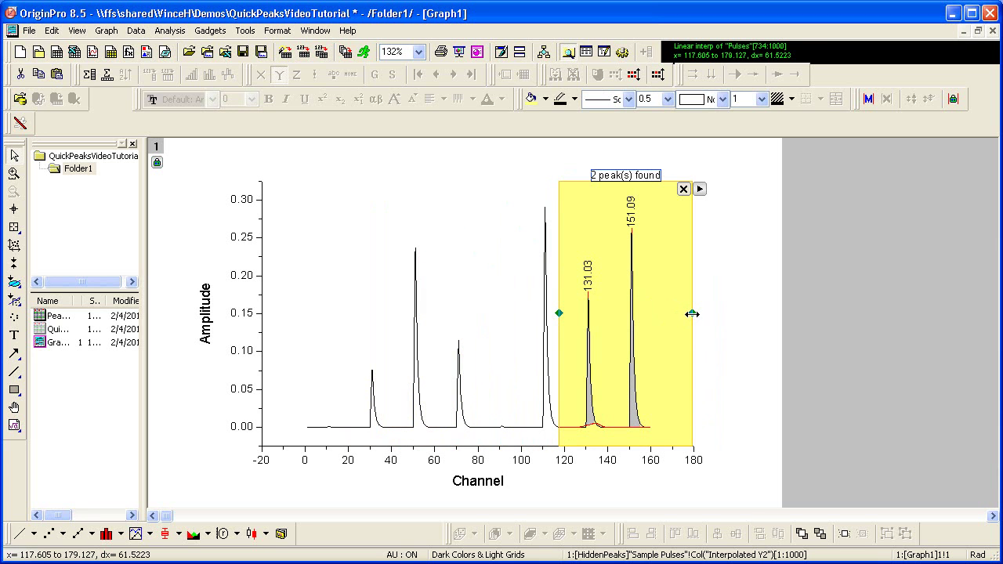
{"action": "left_click_drag", "start_coordinate": [692, 314], "coordinate": [661, 317]}
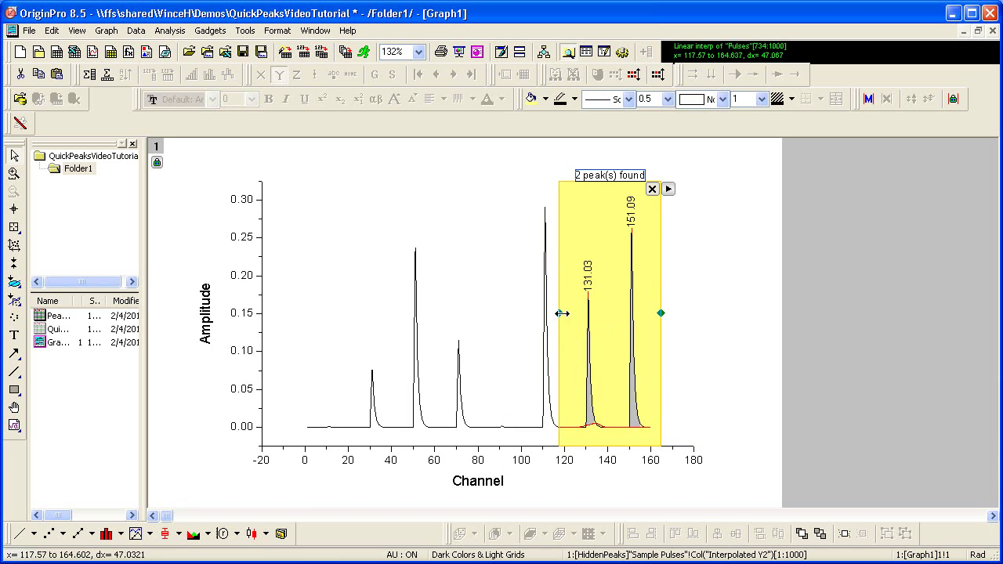
{"action": "left_click_drag", "start_coordinate": [562, 313], "coordinate": [605, 316]}
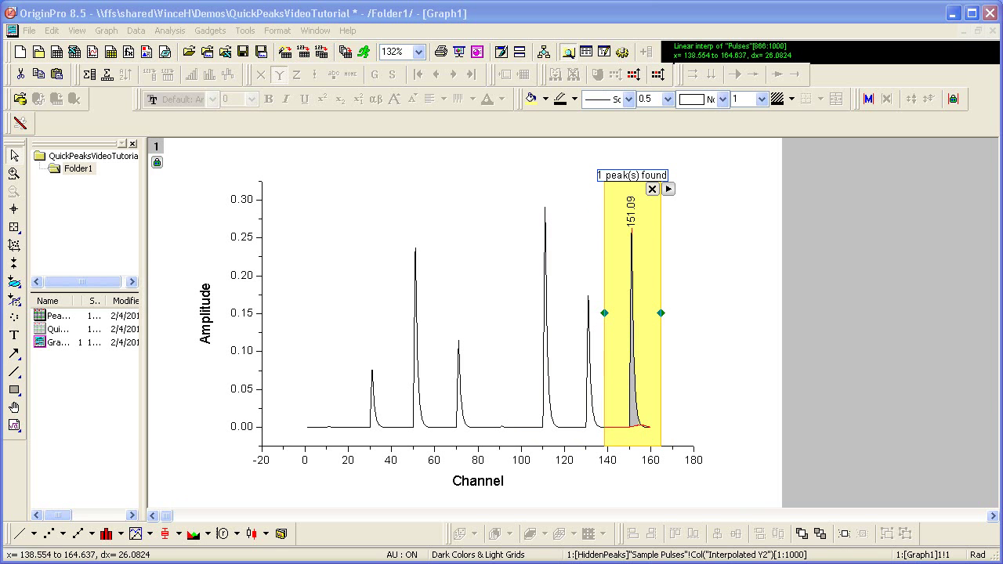
- Tag the 151.09 peak, then shift the region left over the peak at 71.03
{"action": "left_click", "coordinate": [670, 190]}
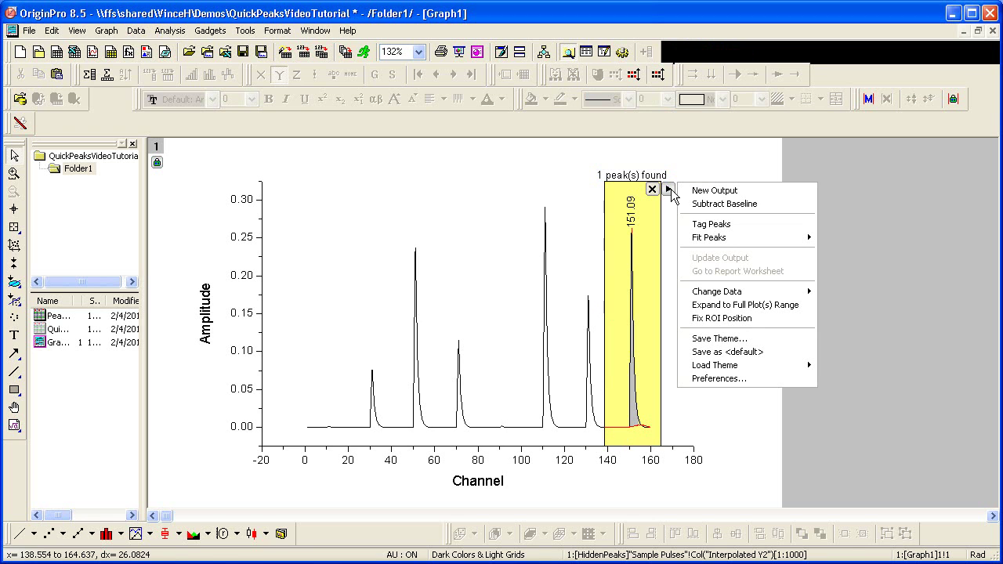
{"action": "left_click", "coordinate": [705, 225]}
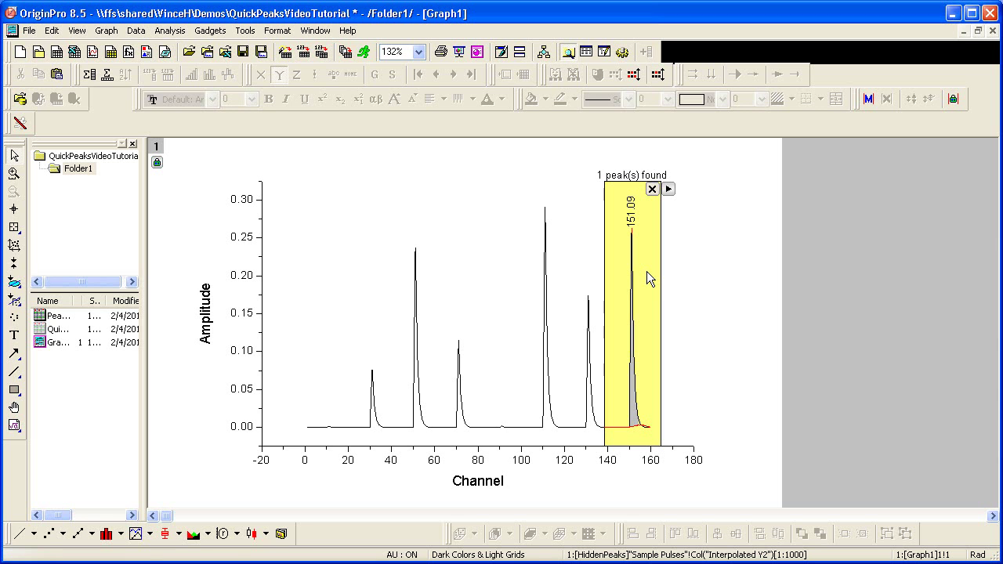
{"action": "left_click_drag", "start_coordinate": [647, 272], "coordinate": [478, 304]}
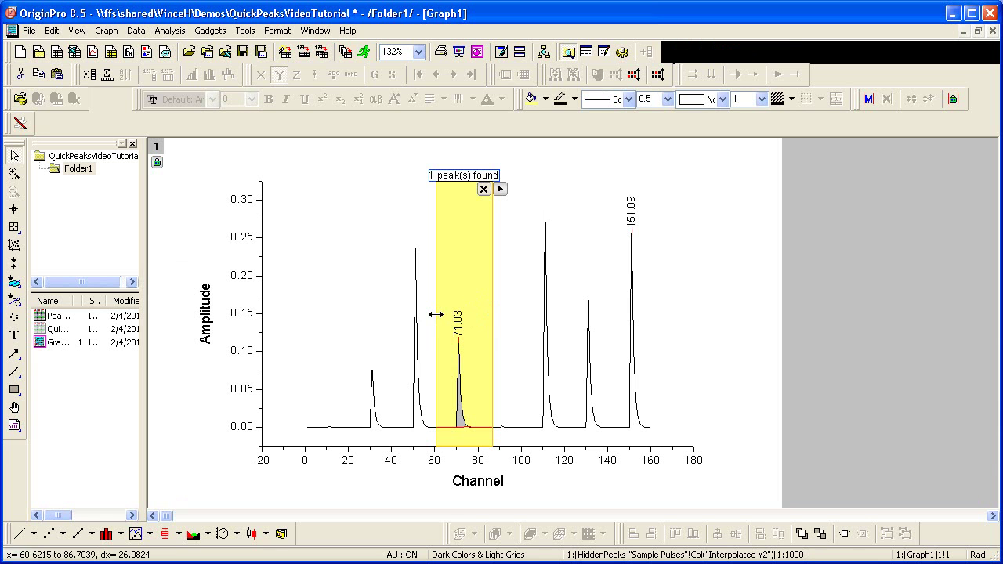
- Extend the region's left edge to about 20.4 and output the three peaks to a new report sheet
{"action": "left_click_drag", "start_coordinate": [436, 313], "coordinate": [348, 325]}
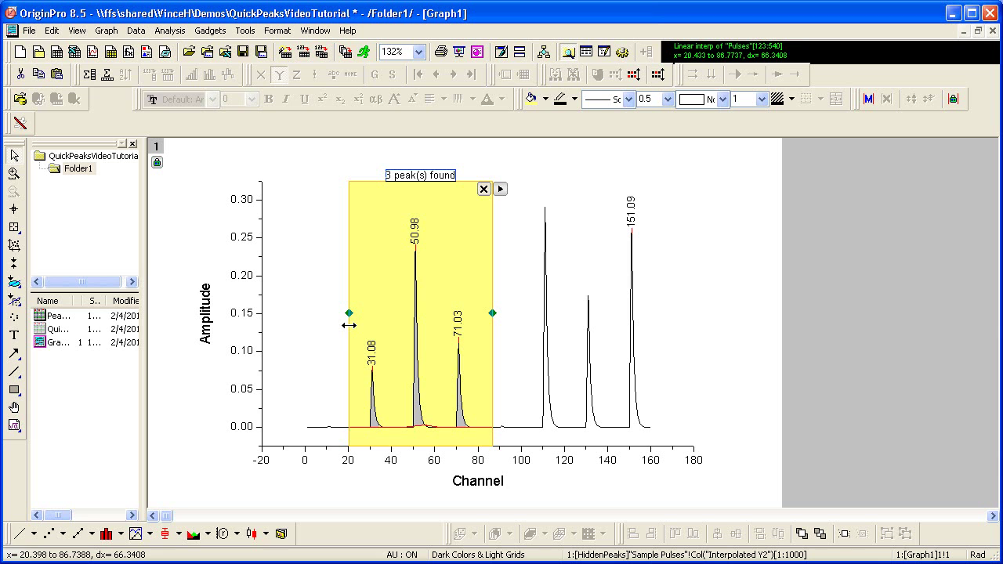
{"action": "left_click", "coordinate": [501, 189]}
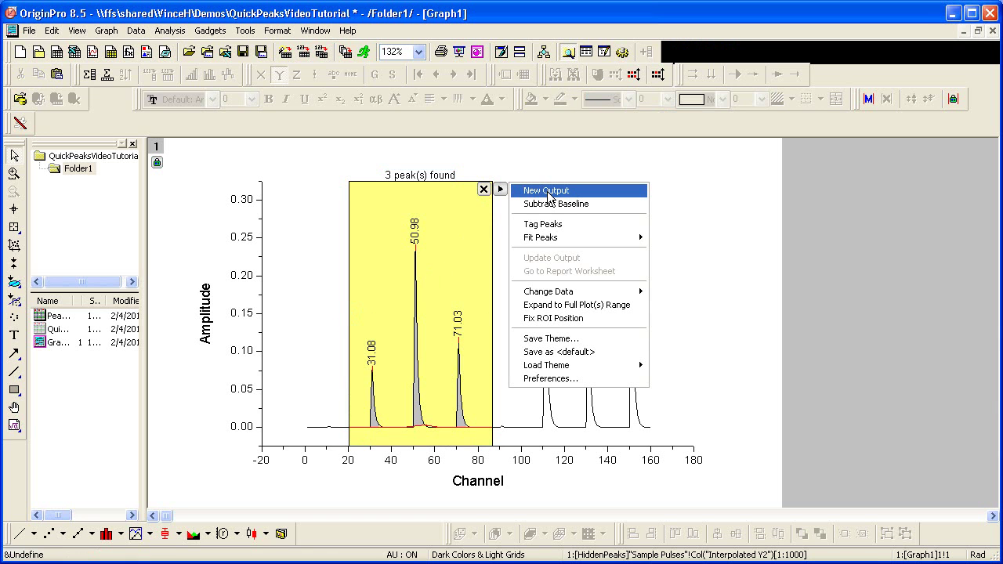
{"action": "left_click", "coordinate": [547, 191]}
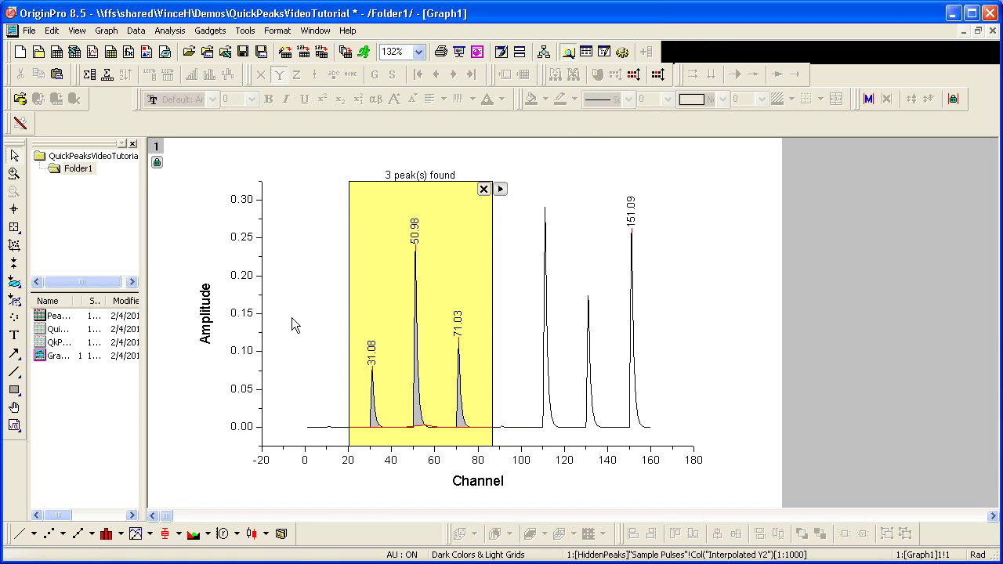
- Open the QkPeak report showing peaks at 31.08, 50.98 and 71.03 with areas and FWHM
{"action": "double_click", "coordinate": [57, 345]}
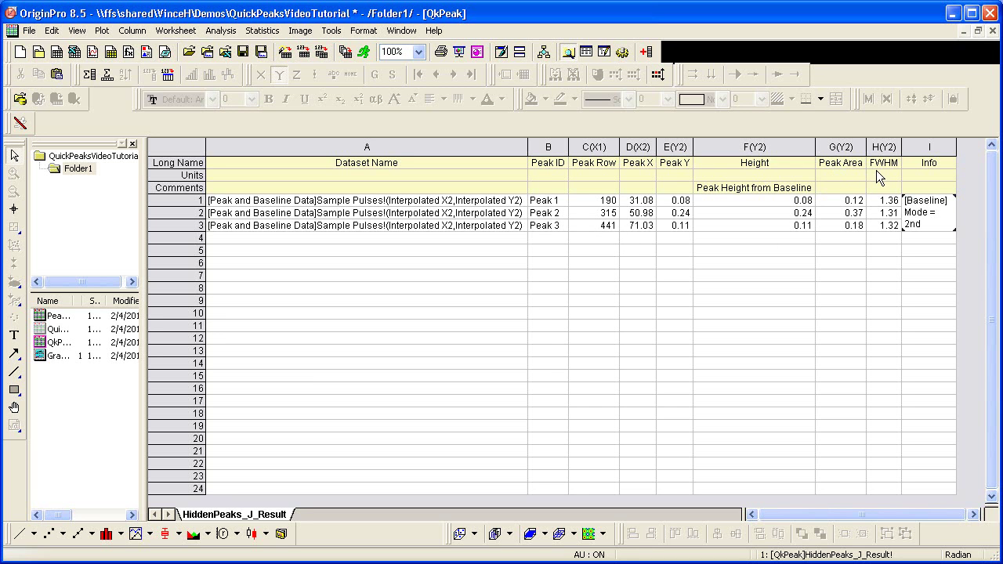
- View and enlarge the Info cell's baseline notes, close them, and return to Graph1
{"action": "double_click", "coordinate": [930, 213]}
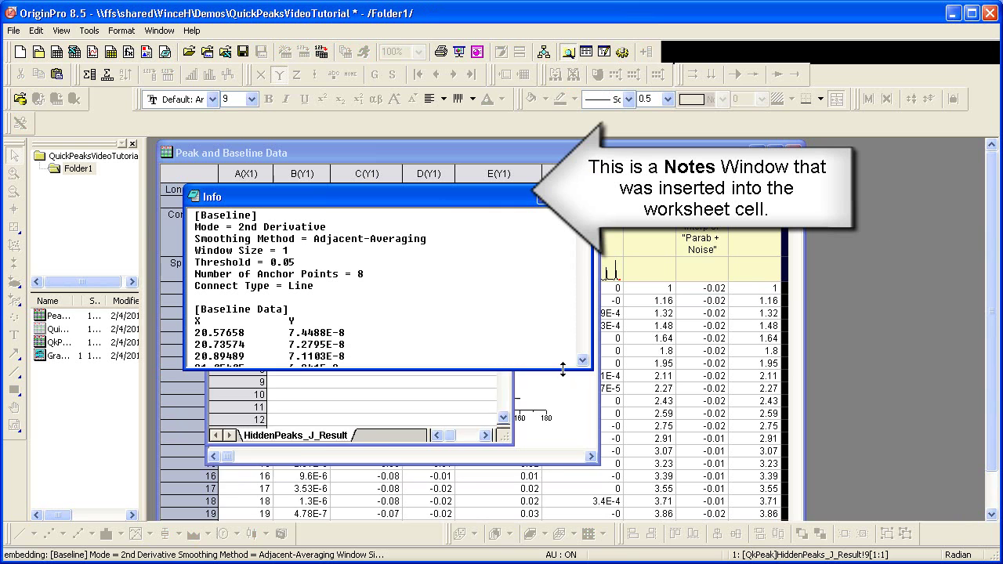
{"action": "left_click_drag", "start_coordinate": [563, 369], "coordinate": [563, 511]}
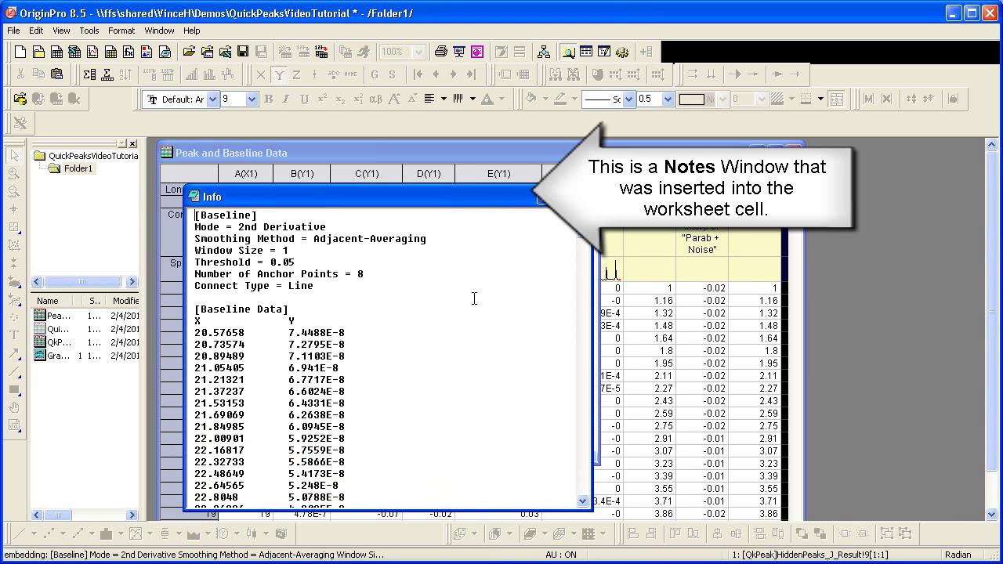
{"action": "left_click", "coordinate": [543, 196]}
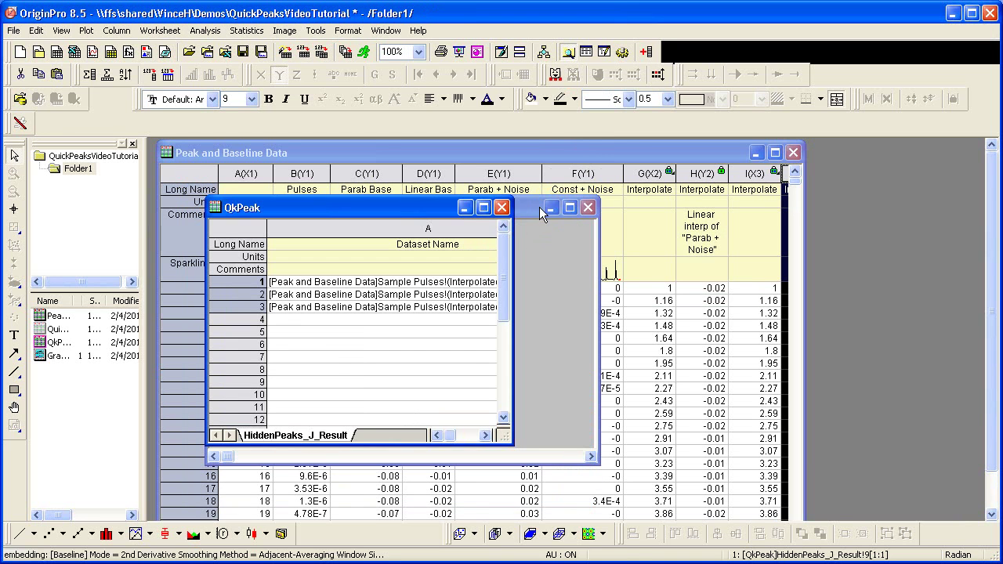
{"action": "left_click", "coordinate": [573, 207]}
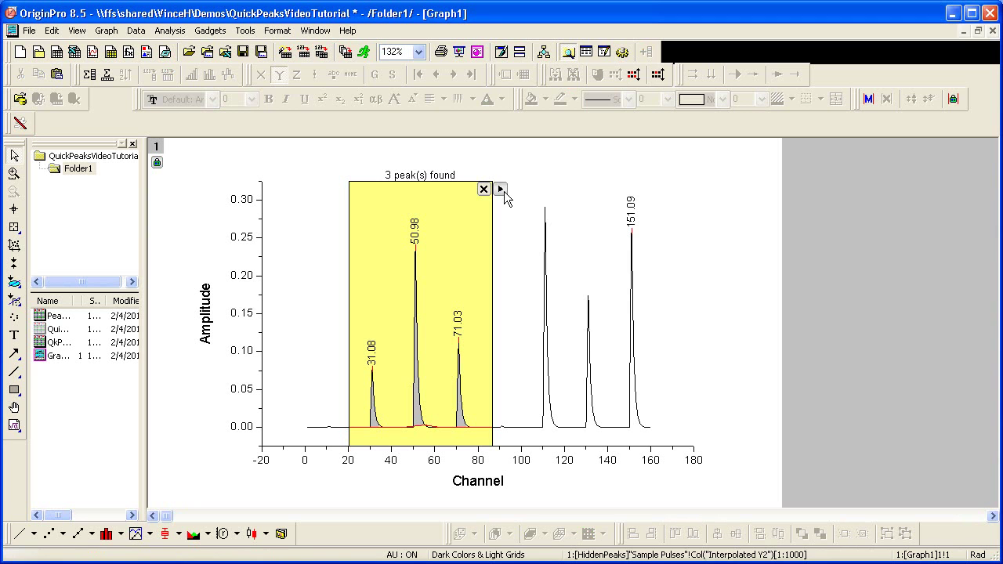
- Set the Quick Peaks baseline mode to Constant using the Median value and apply it
{"action": "left_click", "coordinate": [504, 192]}
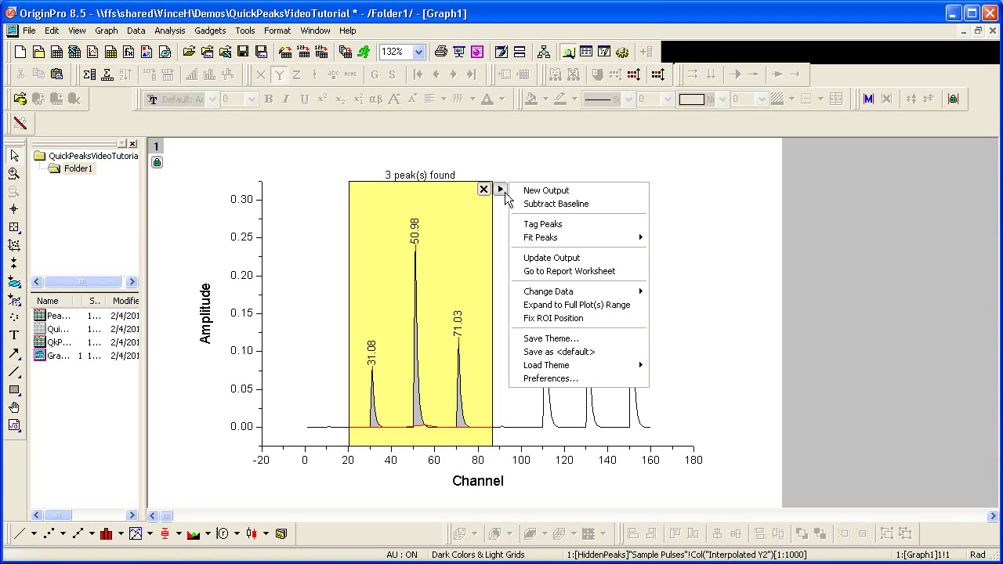
{"action": "left_click", "coordinate": [563, 380]}
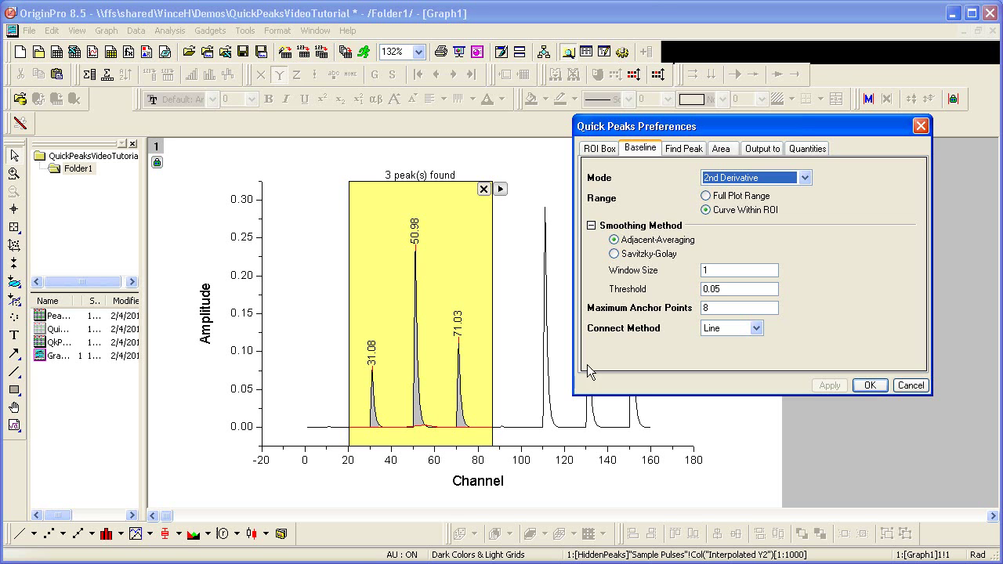
{"action": "left_click", "coordinate": [809, 181]}
{"action": "left_click", "coordinate": [753, 202]}
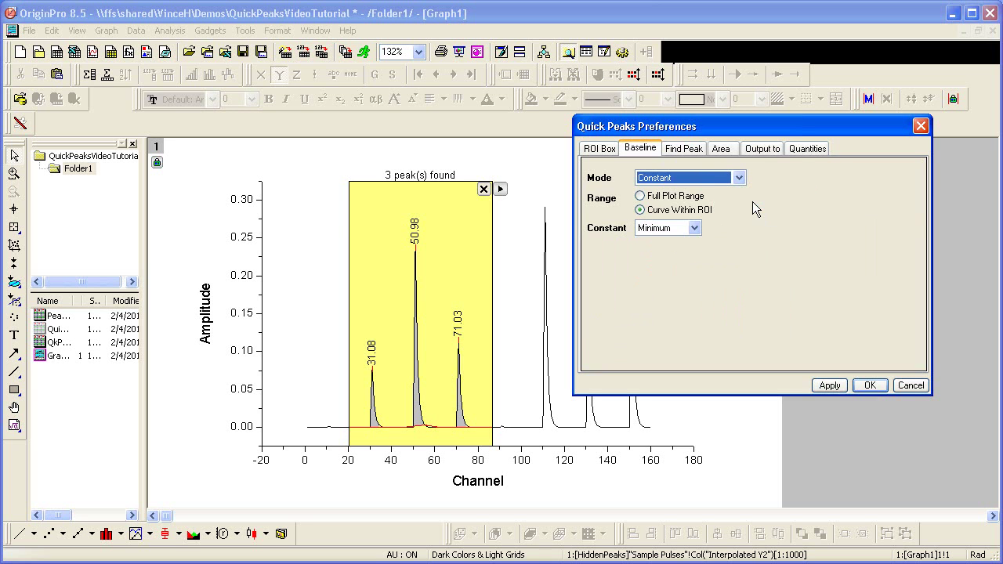
{"action": "left_click", "coordinate": [695, 229]}
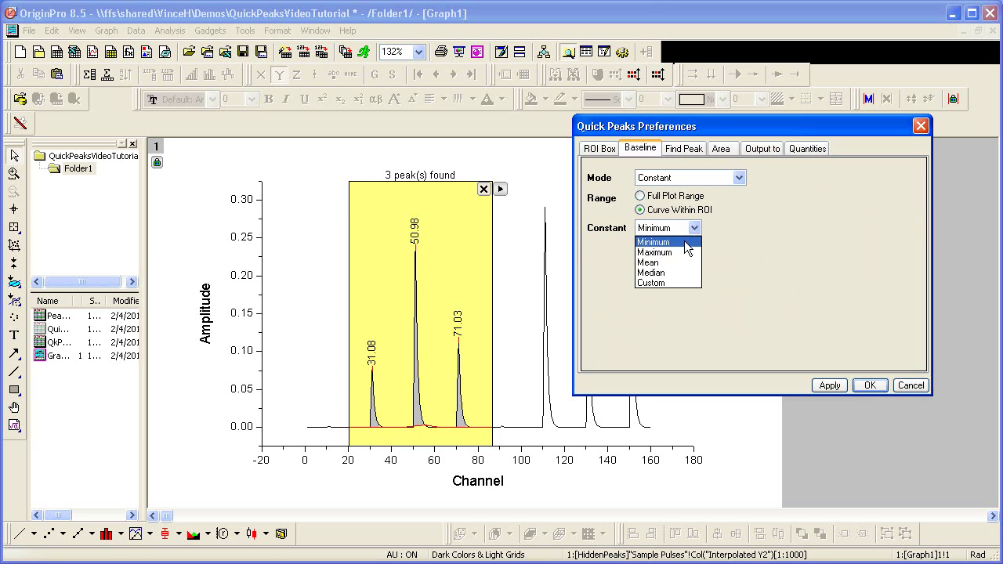
{"action": "left_click", "coordinate": [681, 273]}
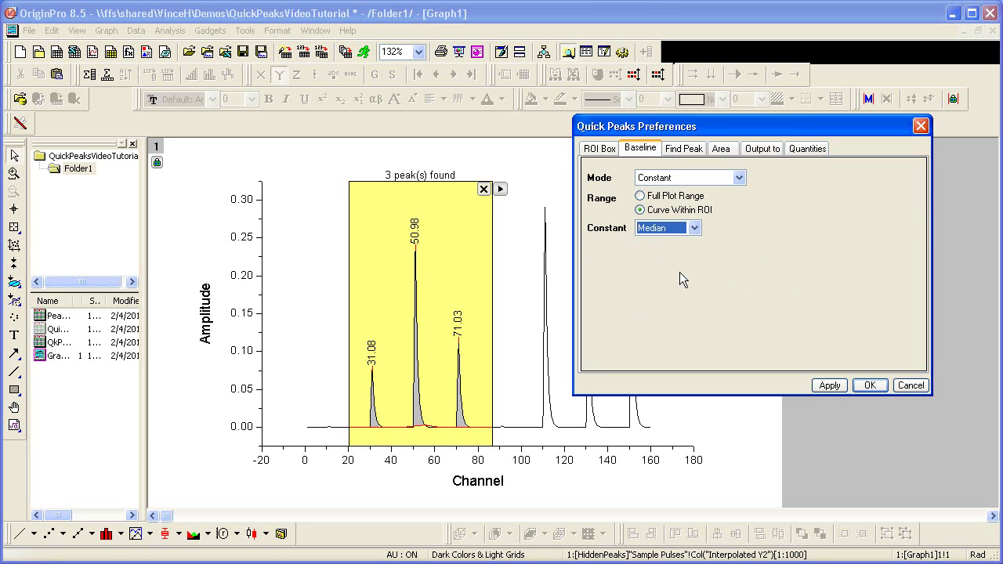
{"action": "left_click", "coordinate": [828, 386]}
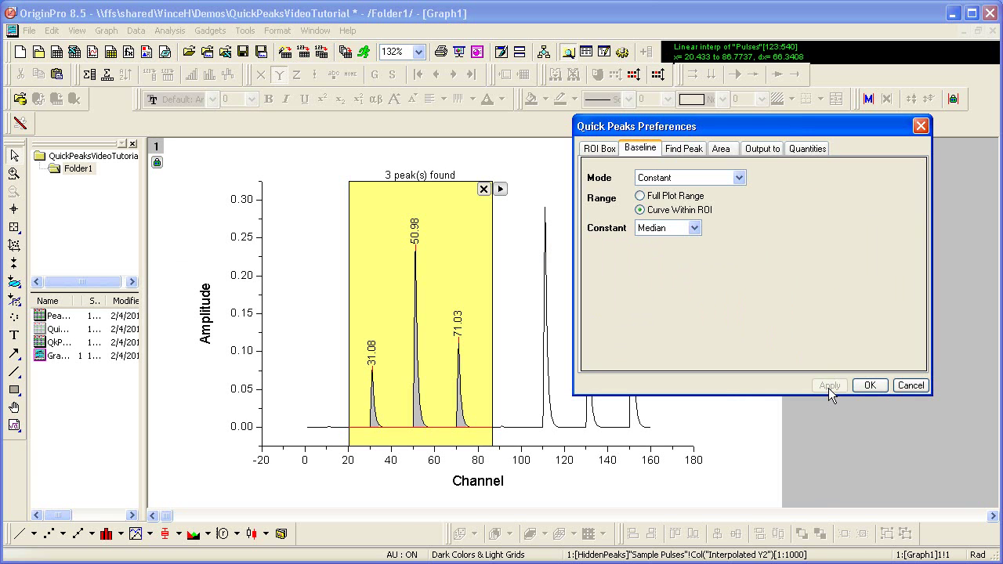
- Turn off Show Integrated Area on the Area tab, apply, and close the preferences
{"action": "left_click", "coordinate": [725, 150]}
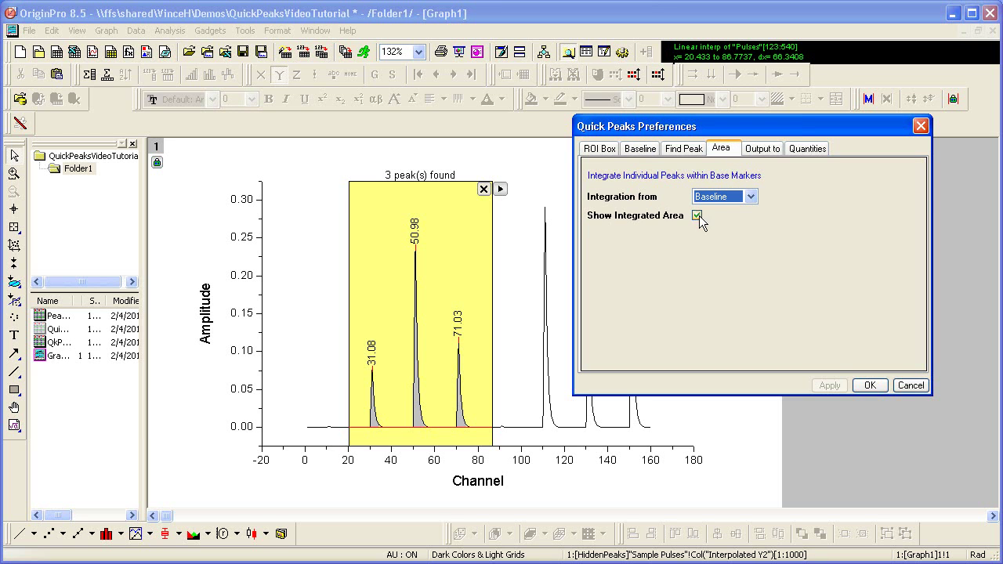
{"action": "left_click", "coordinate": [697, 216]}
{"action": "left_click", "coordinate": [697, 216]}
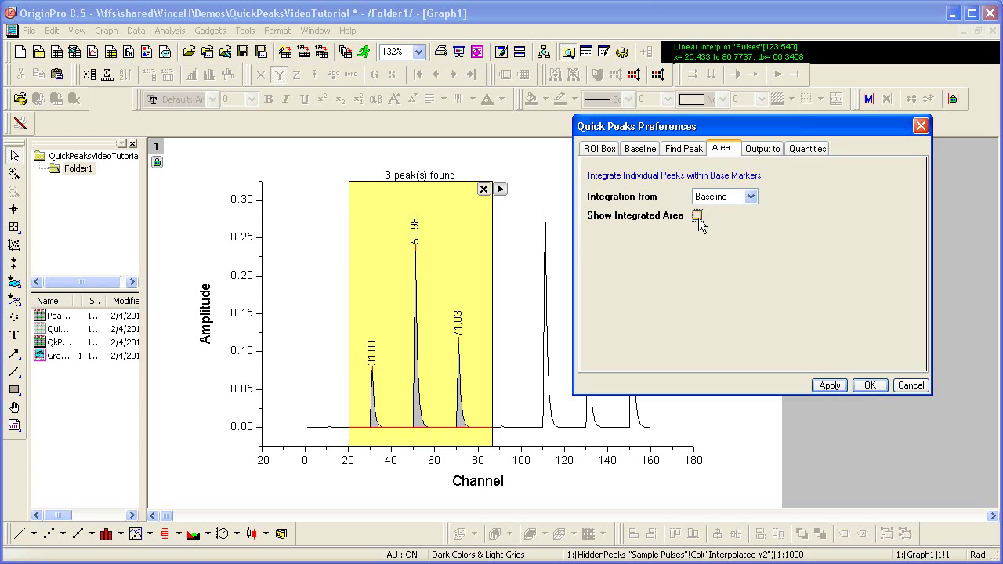
{"action": "left_click", "coordinate": [830, 386]}
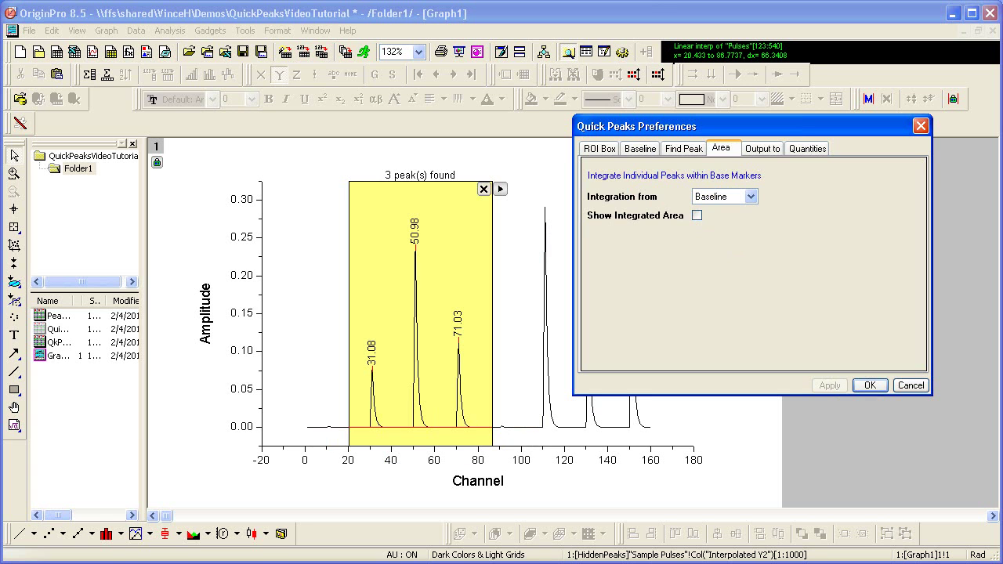
{"action": "left_click", "coordinate": [875, 385]}
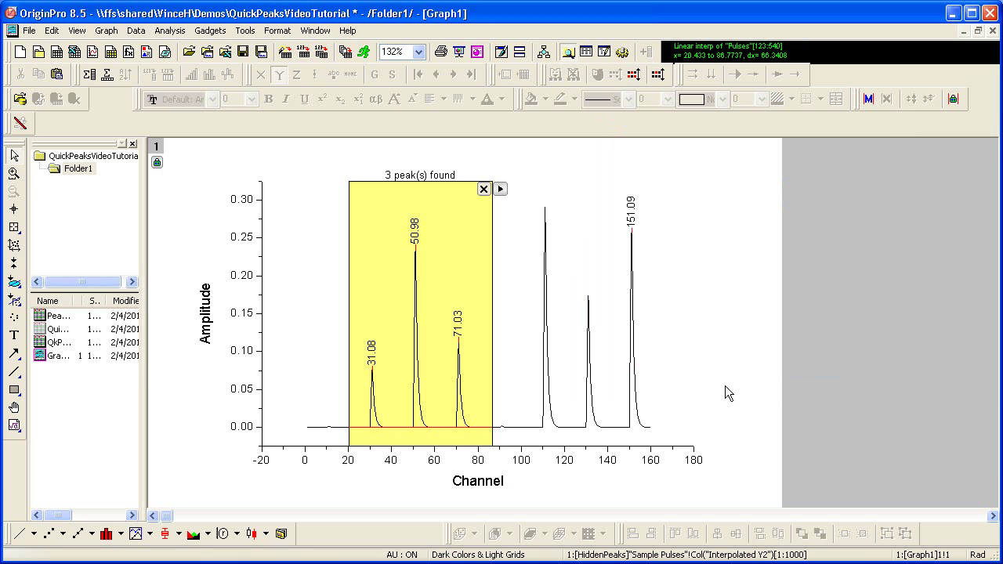
- Save the current Quick Peaks settings as a theme named 'mygadget'
{"action": "left_click", "coordinate": [500, 188]}
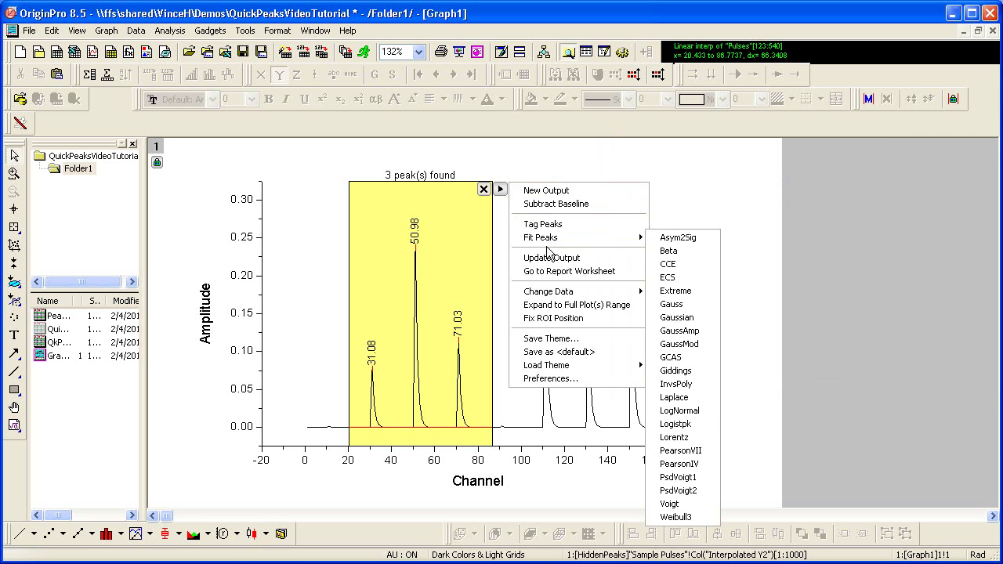
{"action": "left_click", "coordinate": [552, 338]}
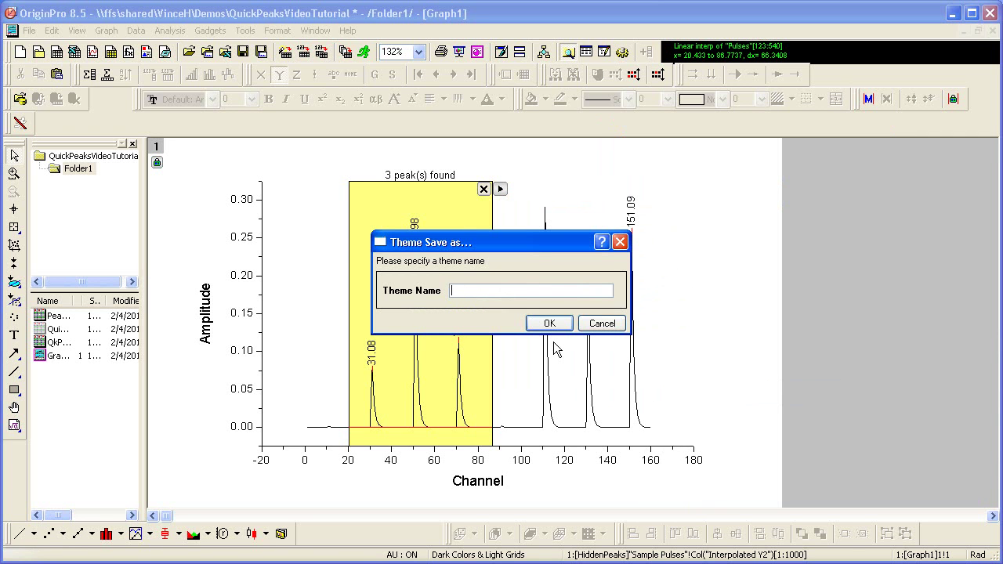
{"action": "type", "text": "mygadget"}
{"action": "left_click", "coordinate": [550, 325]}
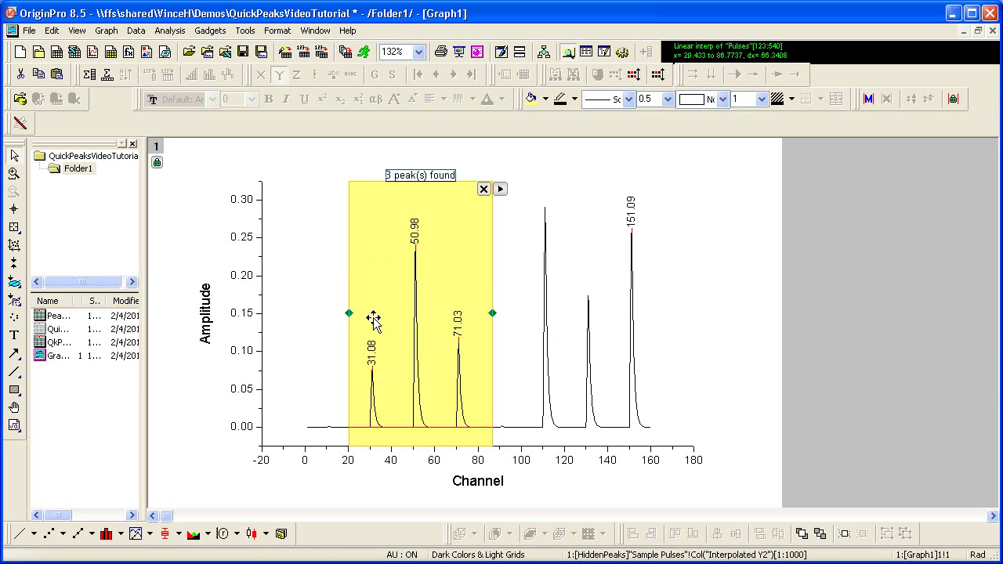
- Narrow the ROI to start near 42, covering peaks 50.98 and 71.03, and fit them with Lorentz
{"action": "left_click_drag", "start_coordinate": [348, 315], "coordinate": [395, 309]}
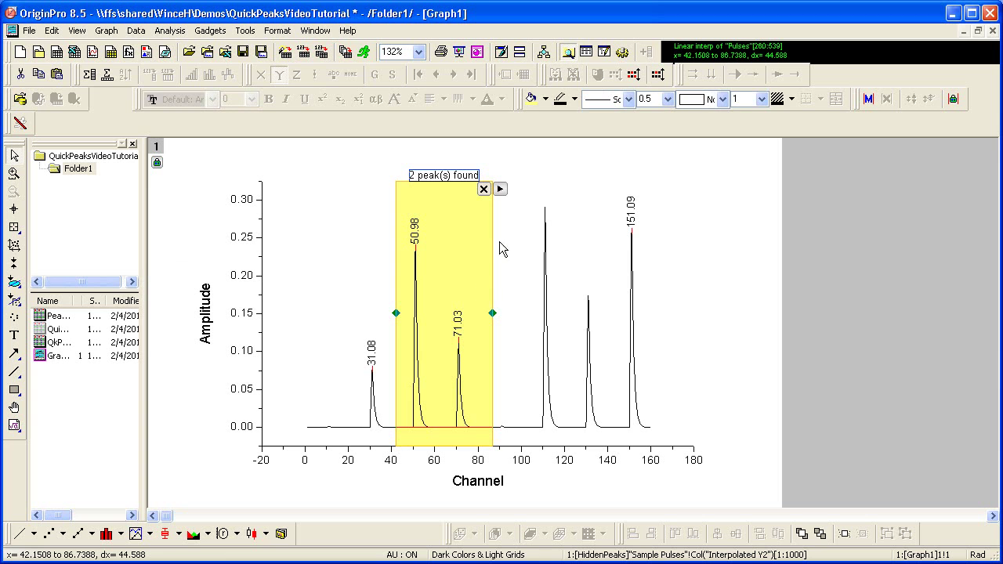
{"action": "left_click", "coordinate": [500, 191]}
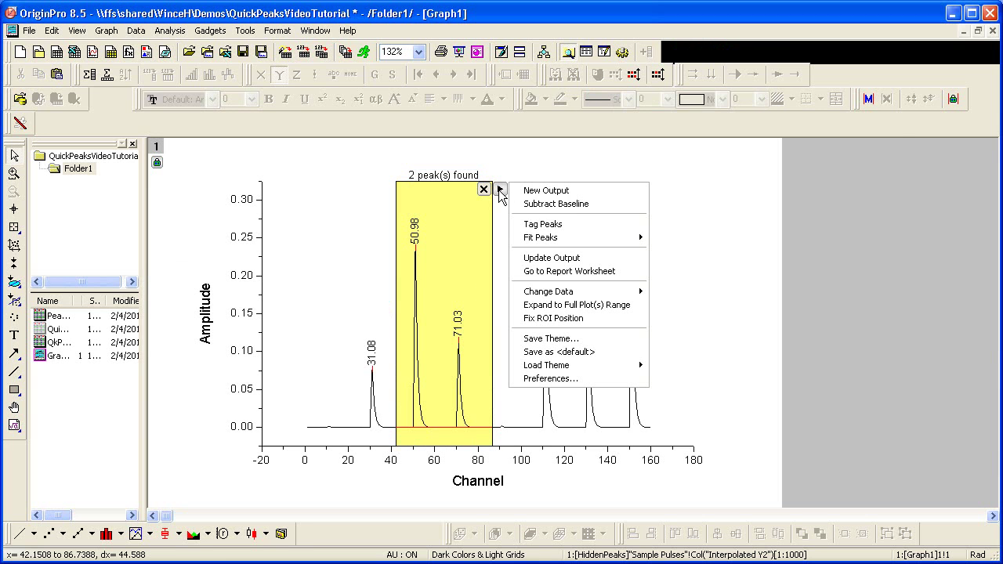
{"action": "mouse_move", "coordinate": [637, 240]}
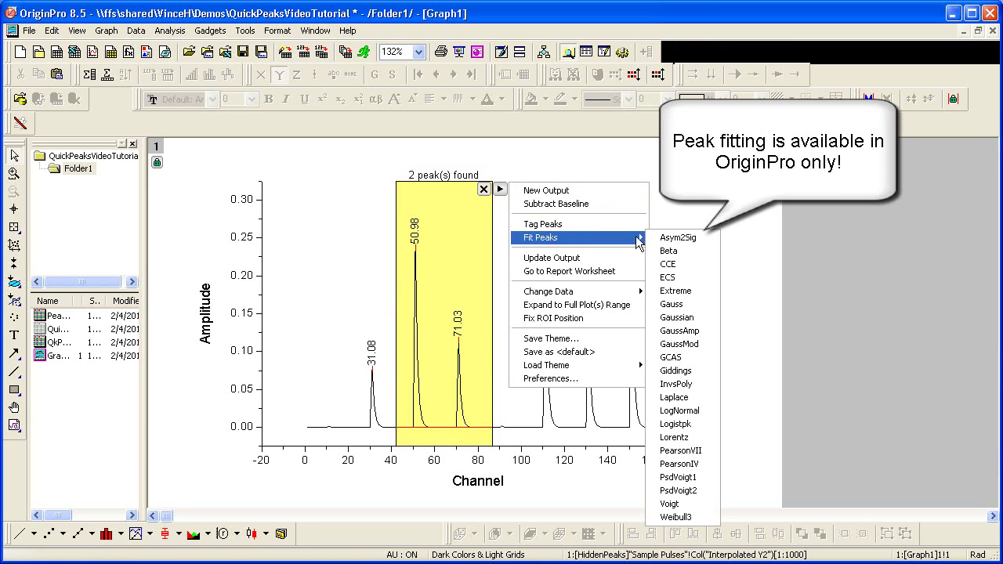
{"action": "left_click", "coordinate": [688, 441]}
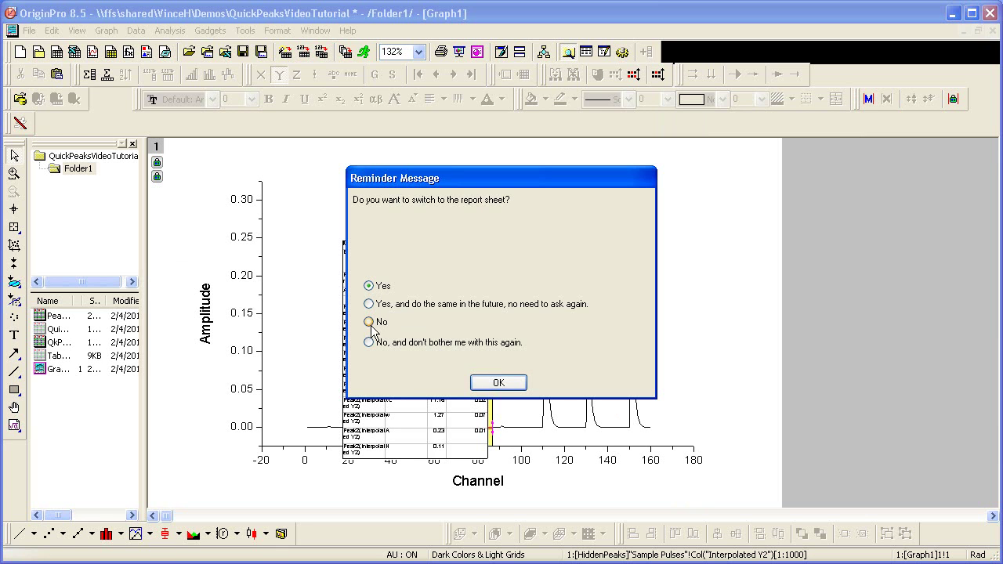
- Stay on the graph rather than the fit report, then delete the Lorentz results table
{"action": "left_click", "coordinate": [370, 322]}
{"action": "left_click", "coordinate": [503, 383]}
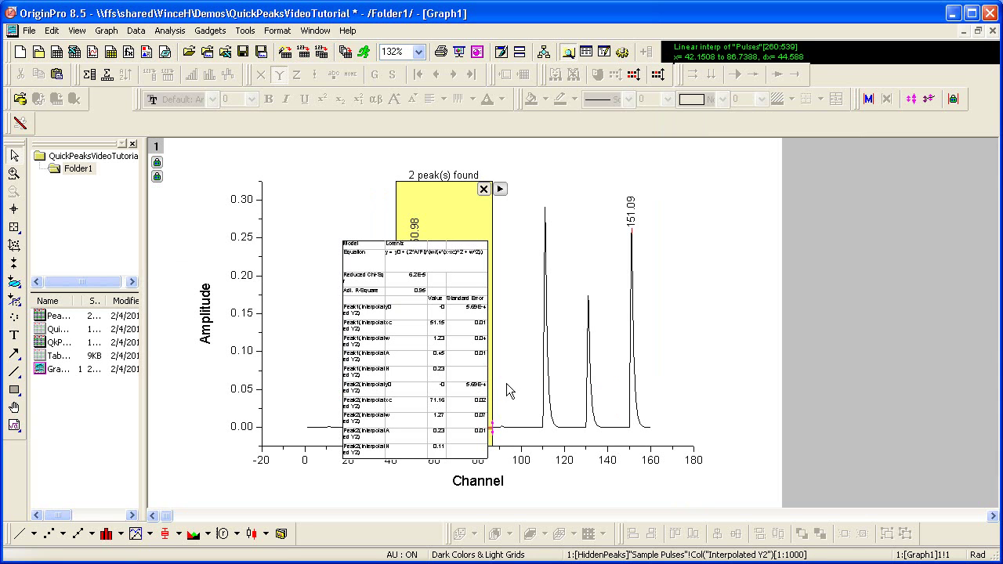
{"action": "left_click_drag", "start_coordinate": [407, 383], "coordinate": [754, 322]}
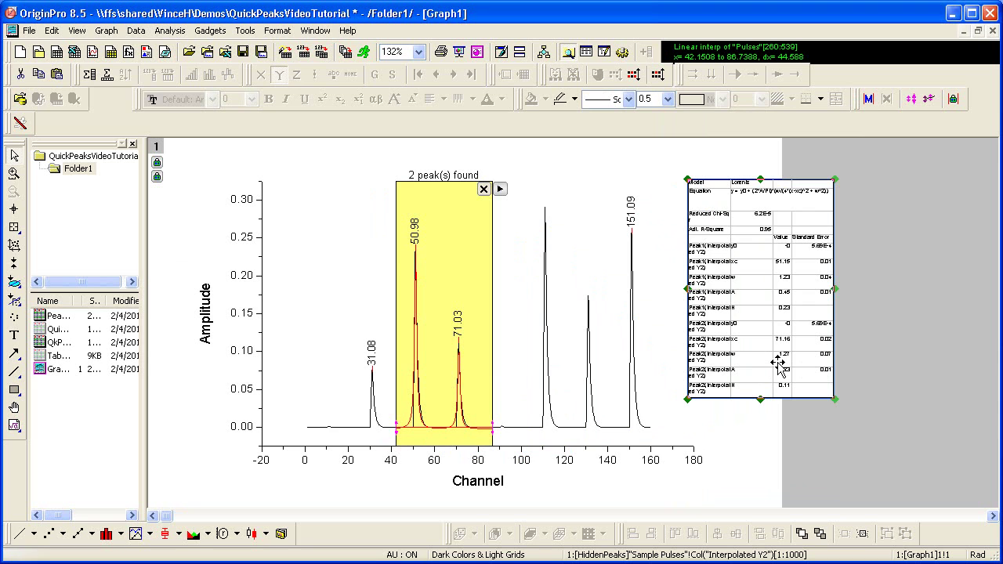
{"action": "key", "text": "Delete"}
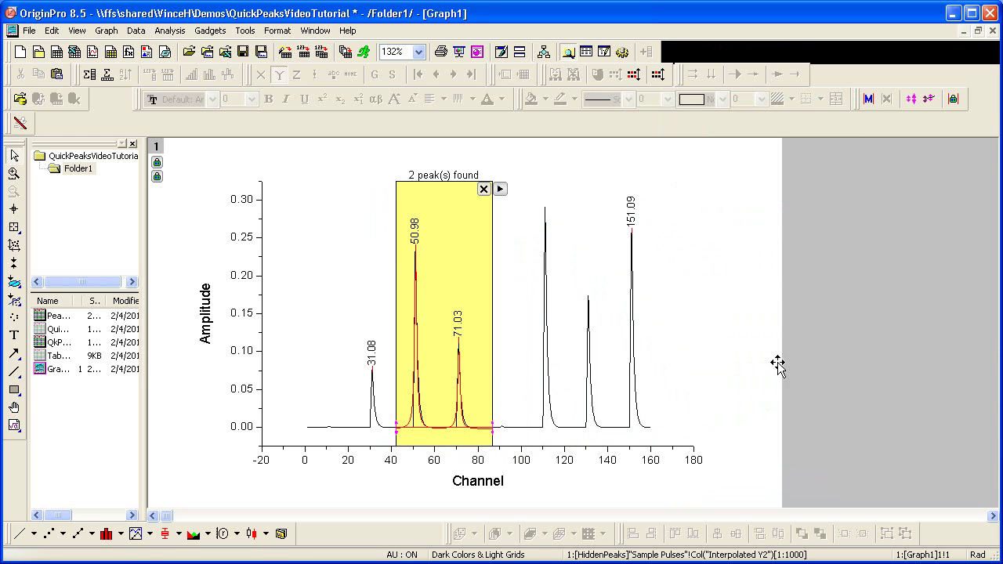